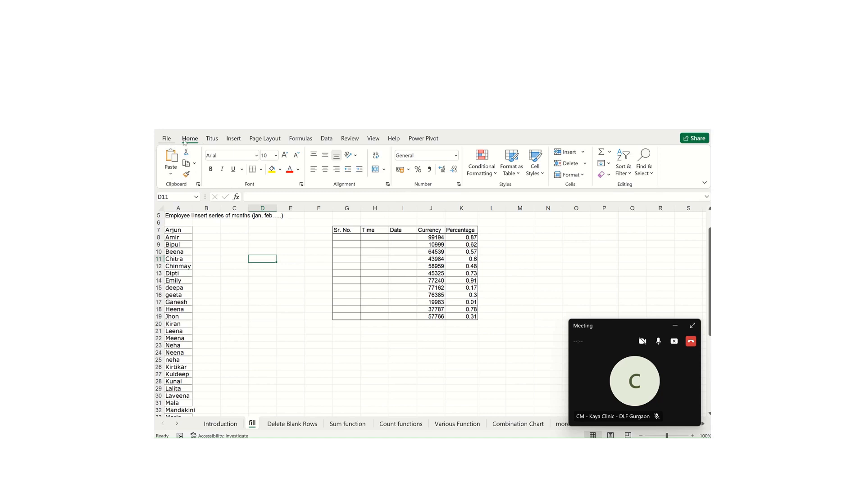
# Compare the commands grouped on the custom ribbon tab with those of the standard Insert, Page Layout, Formulas and Data tabs.
pyautogui.click(211, 140)
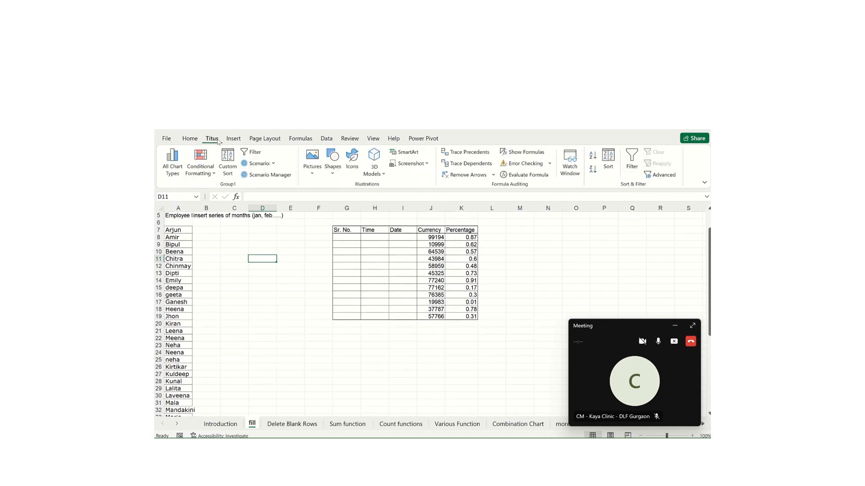
pyautogui.click(234, 139)
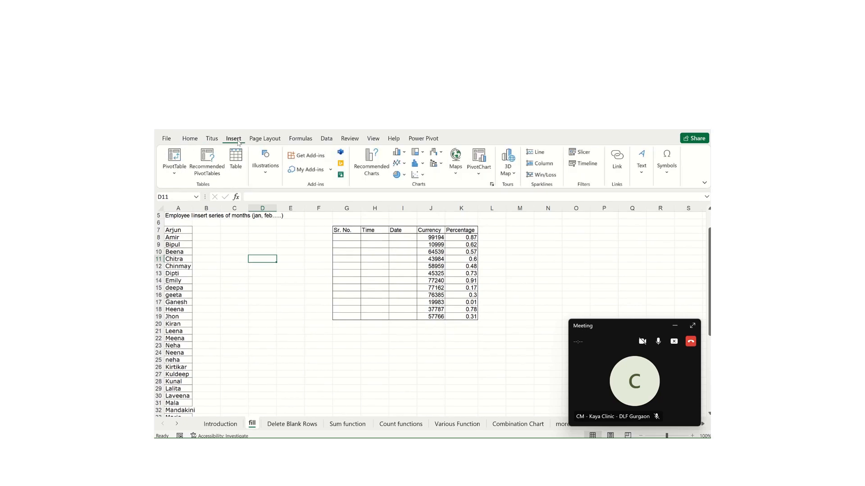
pyautogui.click(265, 140)
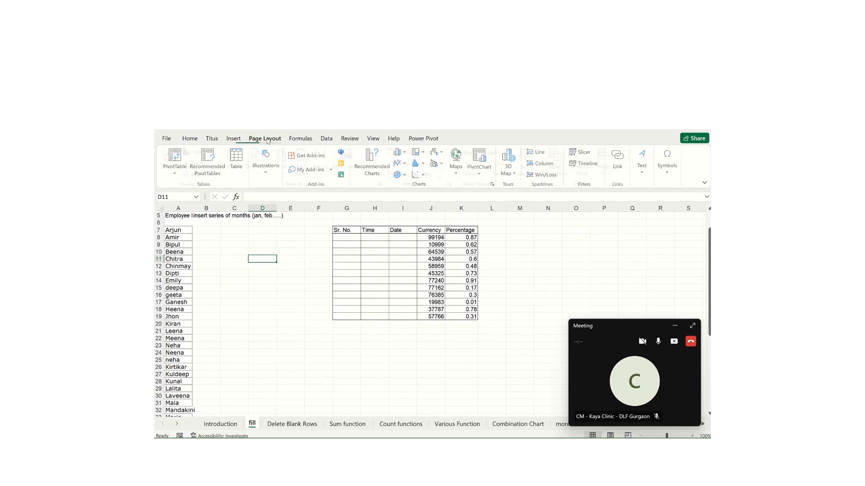
pyautogui.click(307, 140)
pyautogui.click(328, 141)
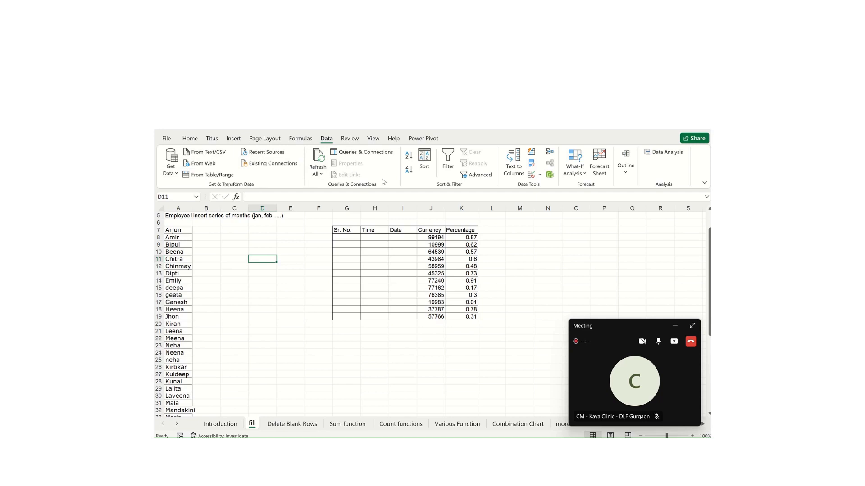
pyautogui.click(212, 139)
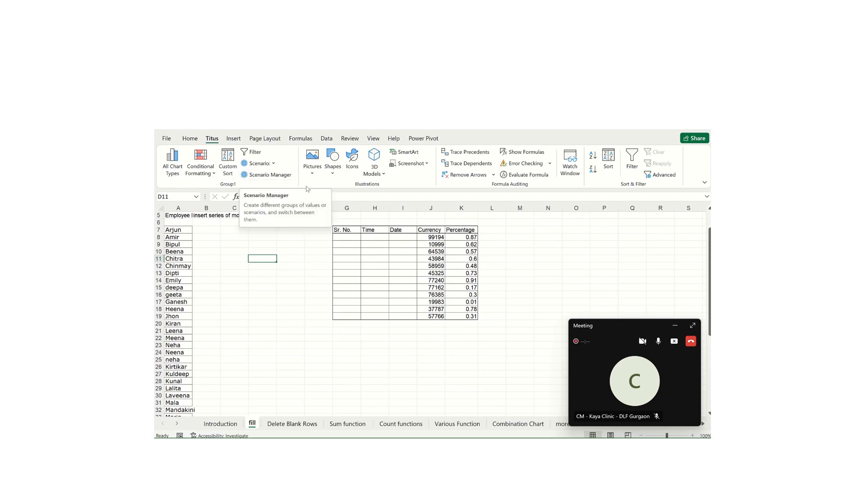
pyautogui.click(233, 138)
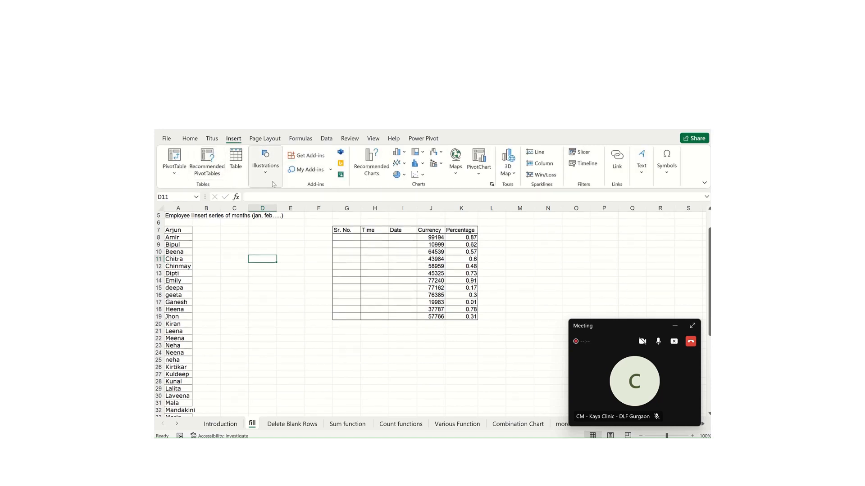
pyautogui.click(212, 140)
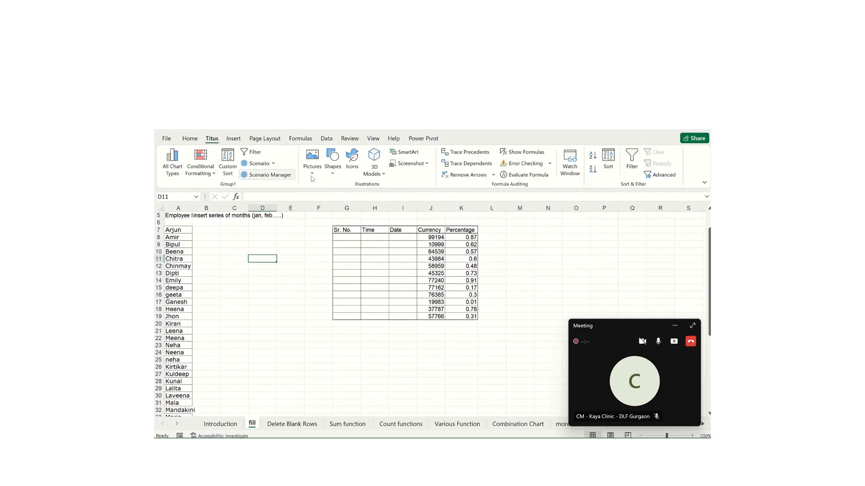
pyautogui.click(264, 140)
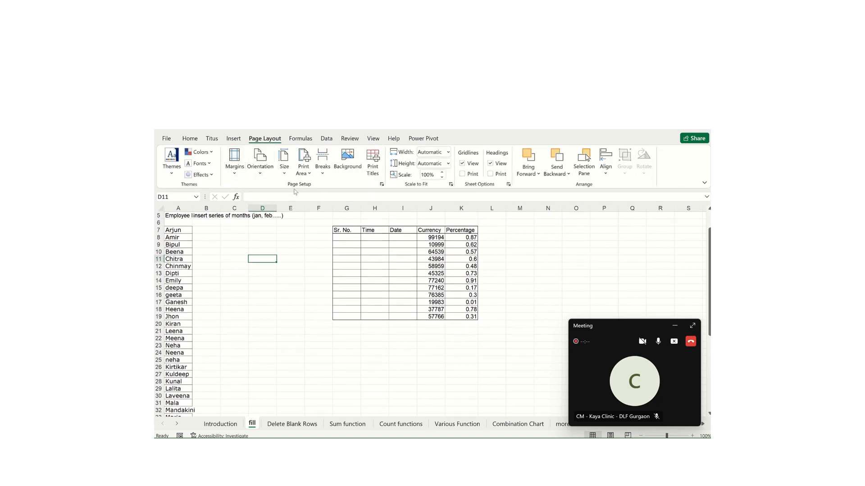
pyautogui.click(213, 140)
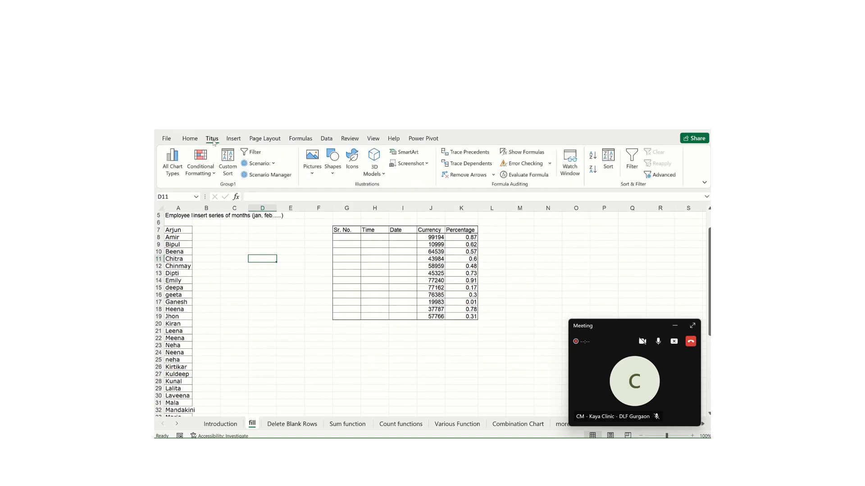
pyautogui.click(310, 141)
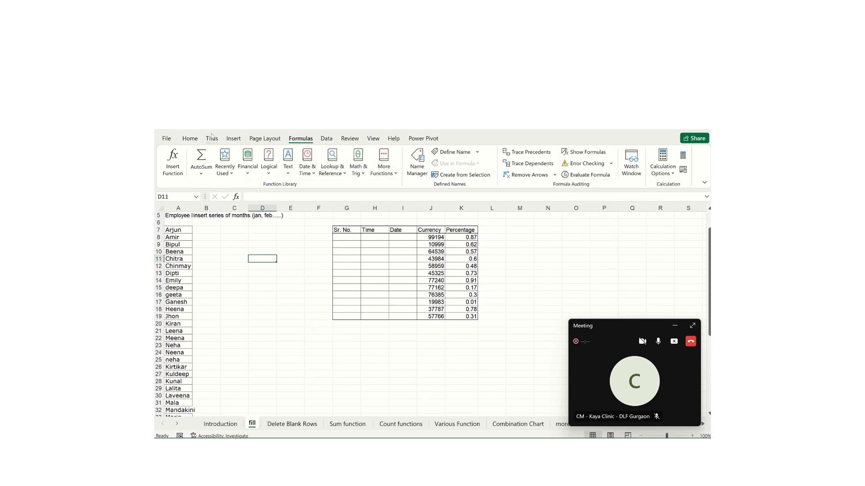
pyautogui.click(212, 138)
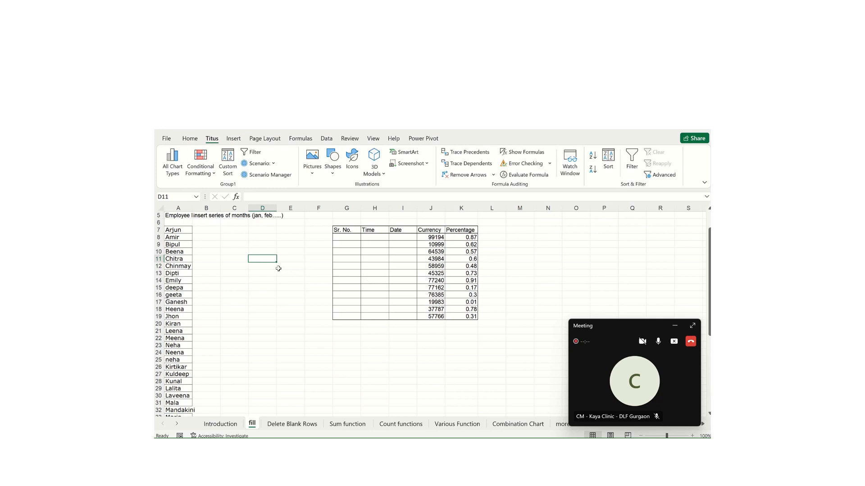
# Open the ribbon customization options and remove the existing custom tab listed after Home.
pyautogui.click(167, 143)
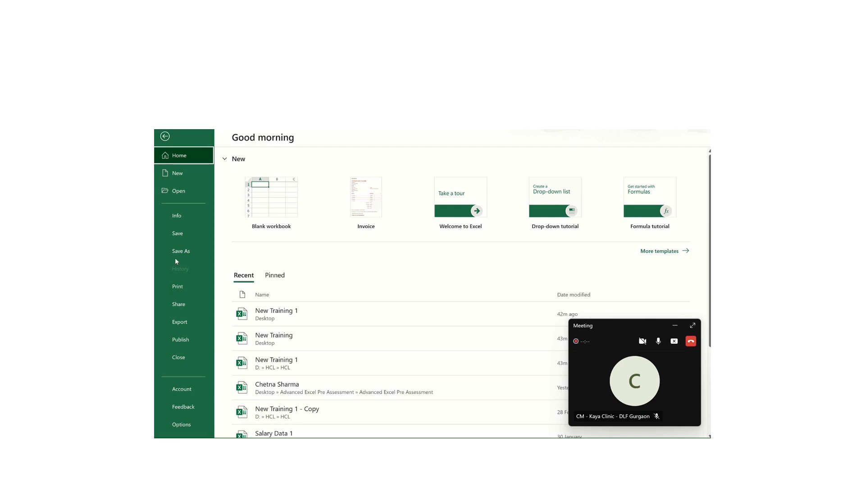
pyautogui.click(191, 427)
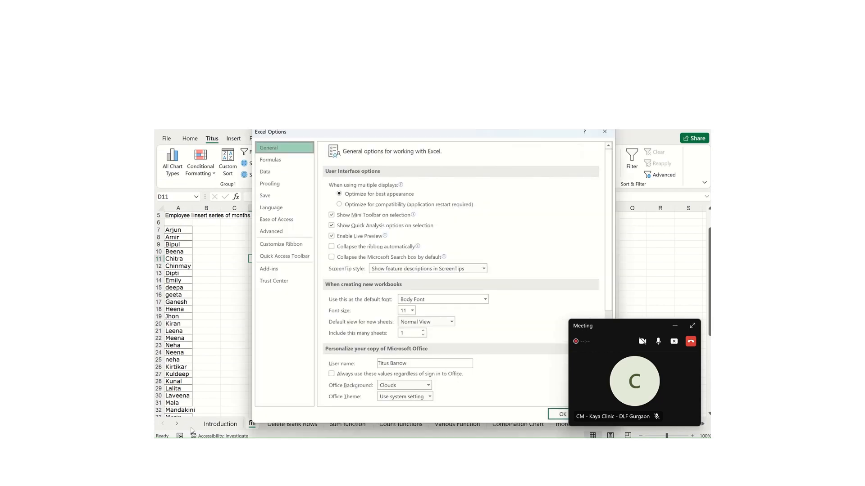
pyautogui.click(294, 248)
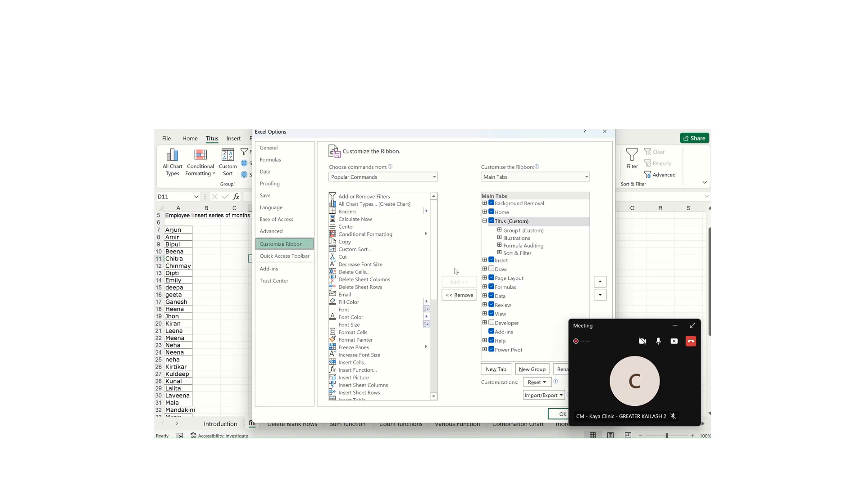
pyautogui.click(506, 223)
pyautogui.click(460, 296)
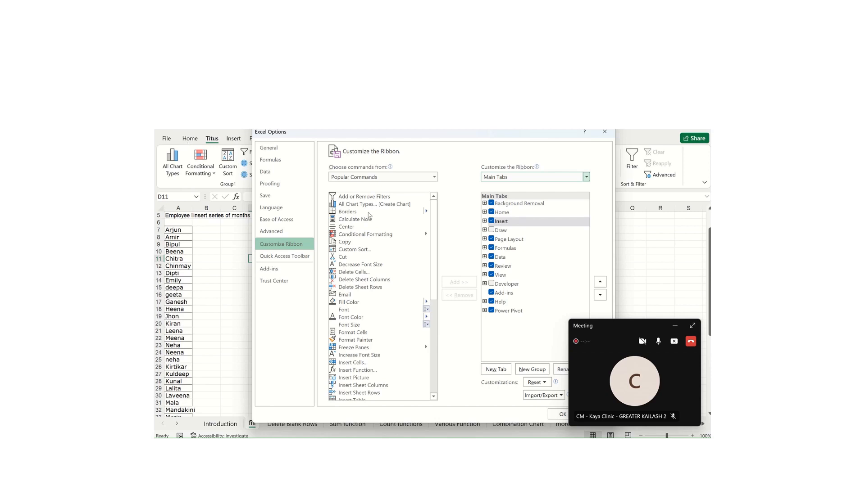
# Create a new custom ribbon tab directly after the Home tab.
pyautogui.click(508, 215)
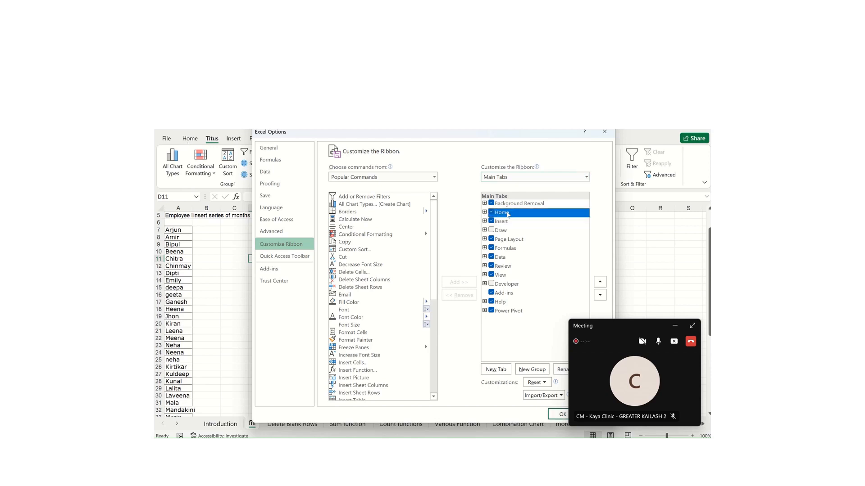
pyautogui.click(501, 223)
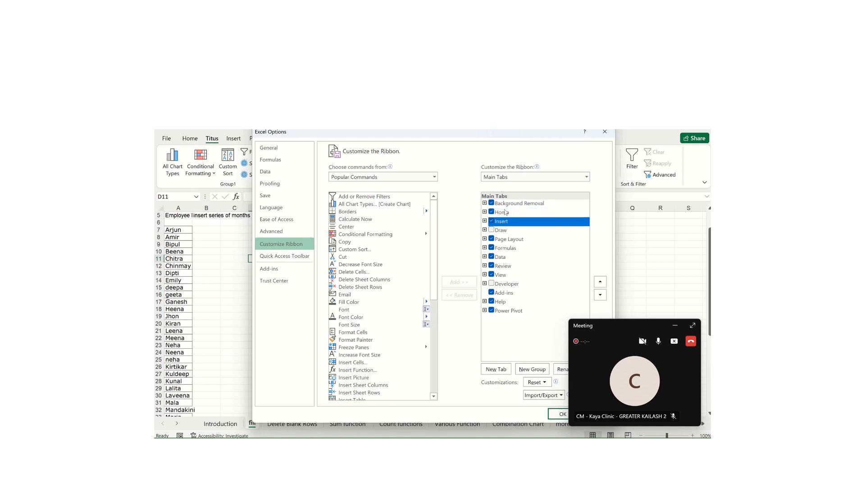
pyautogui.click(505, 213)
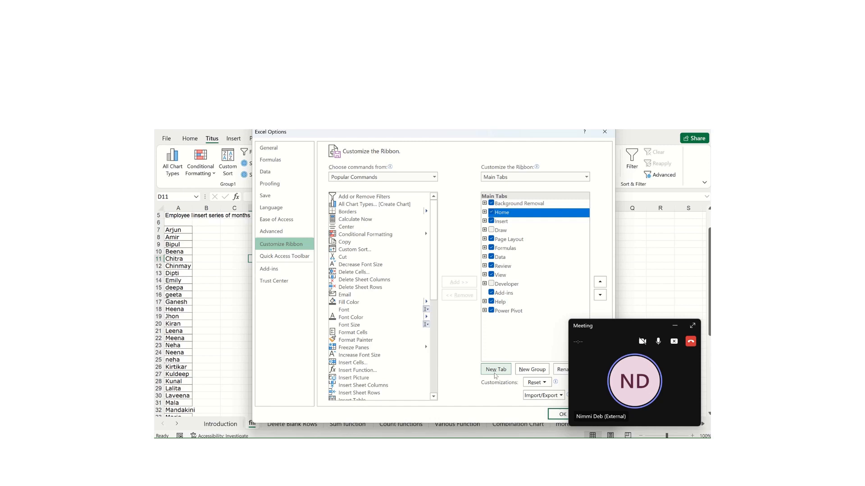
pyautogui.click(495, 375)
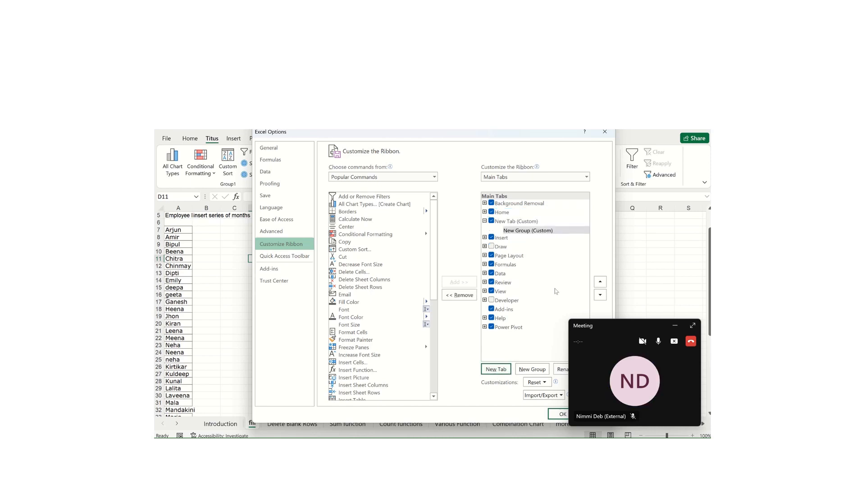
pyautogui.click(510, 222)
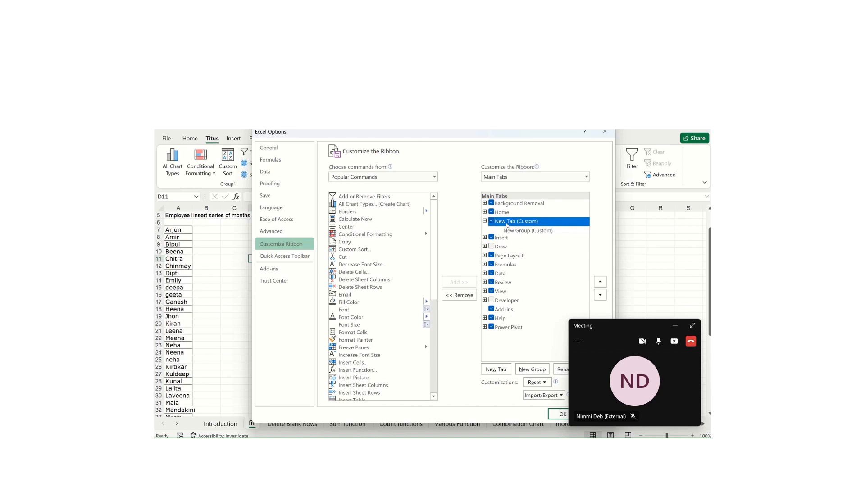
pyautogui.click(524, 232)
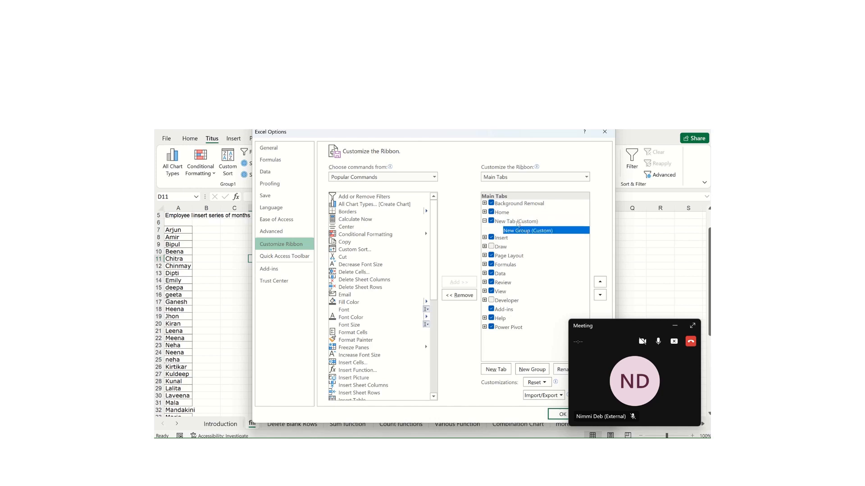
pyautogui.click(518, 223)
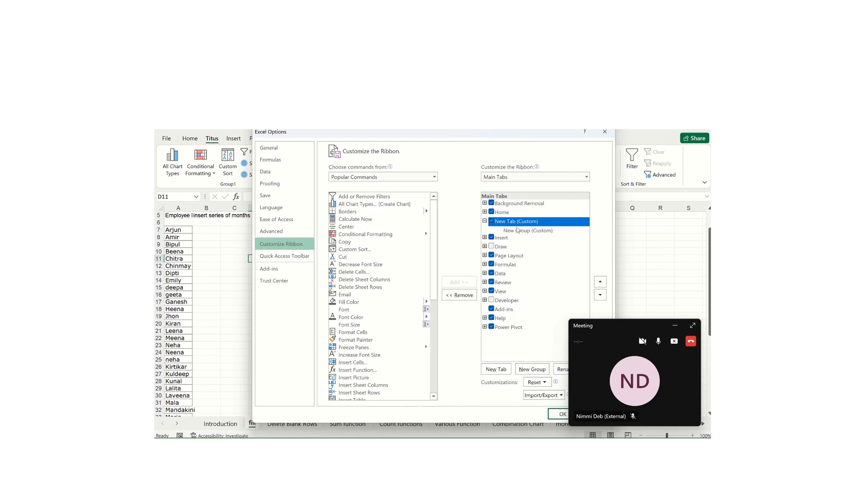
pyautogui.click(521, 232)
pyautogui.click(519, 223)
pyautogui.click(521, 233)
pyautogui.click(516, 223)
pyautogui.click(522, 231)
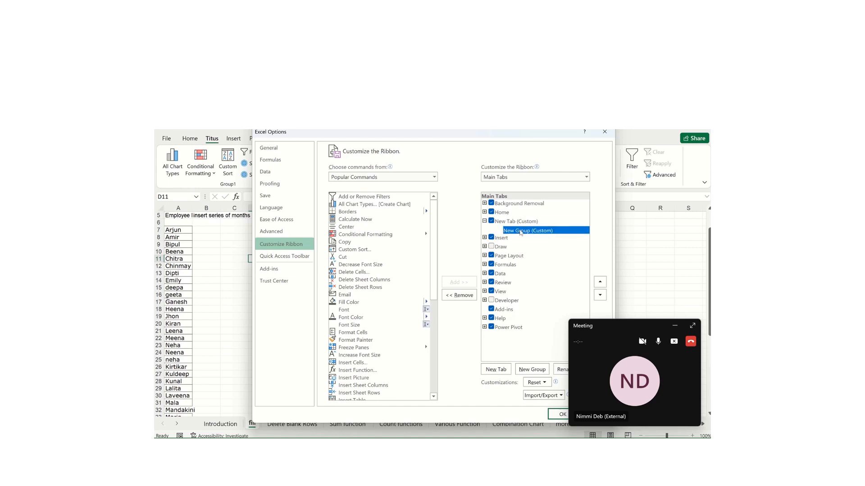
pyautogui.click(514, 224)
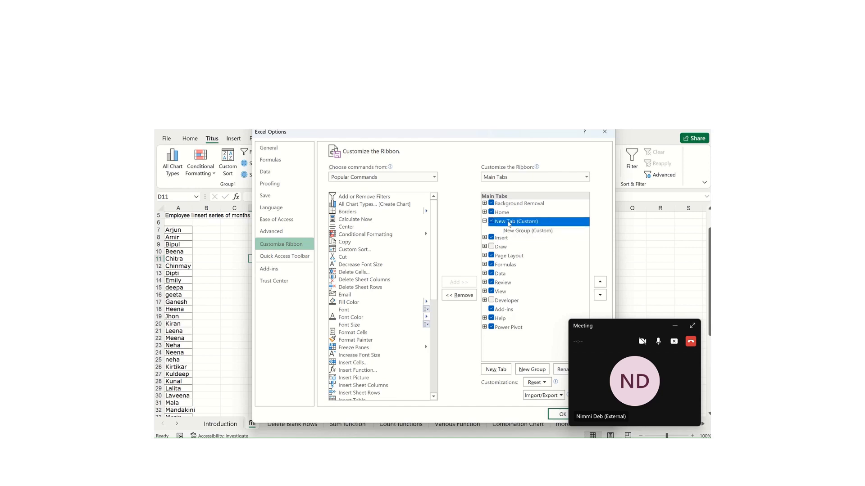
# Minimize the meeting window and rename the new custom tab with the trainer's first name.
pyautogui.click(674, 326)
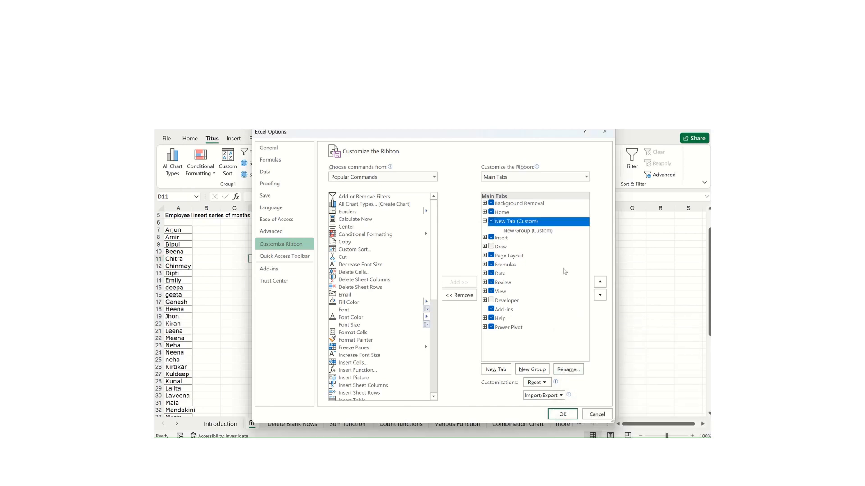
pyautogui.doubleClick(521, 222)
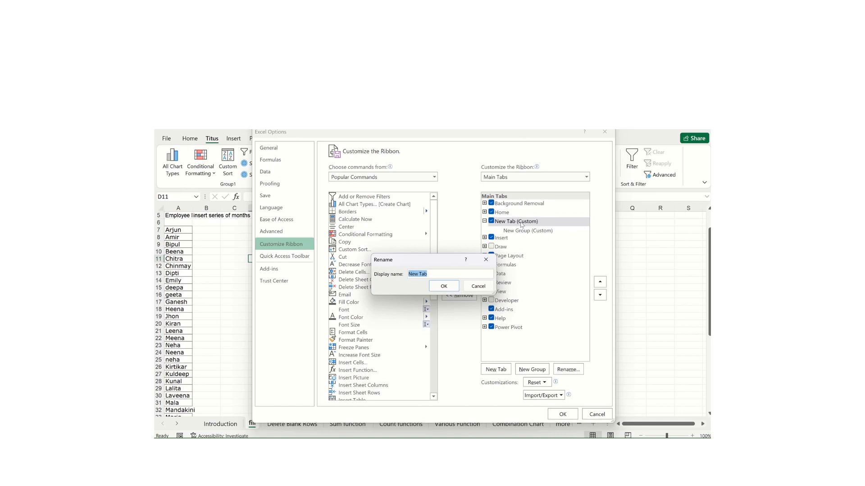
pyautogui.write('Titus')
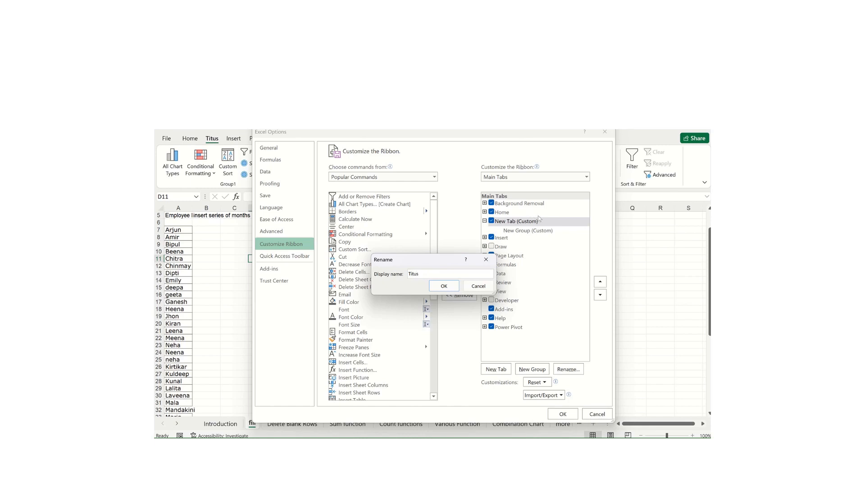
pyautogui.click(444, 287)
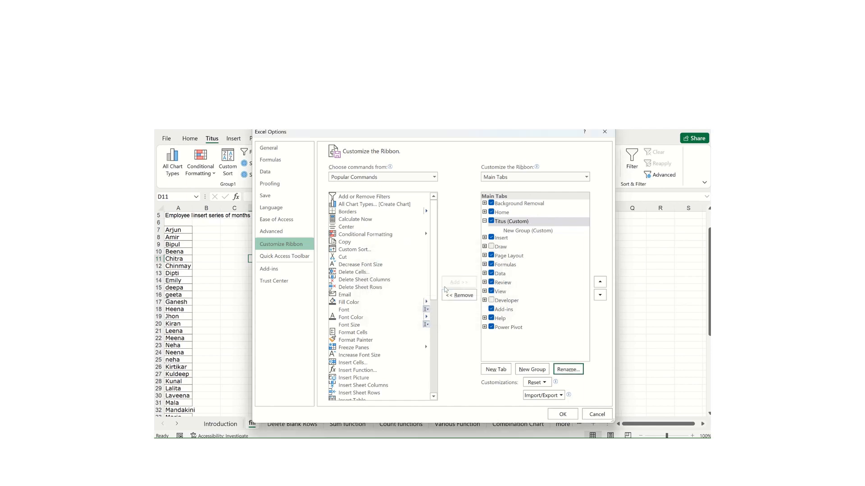
# Rename the new group inside the custom tab as Group1.
pyautogui.click(508, 225)
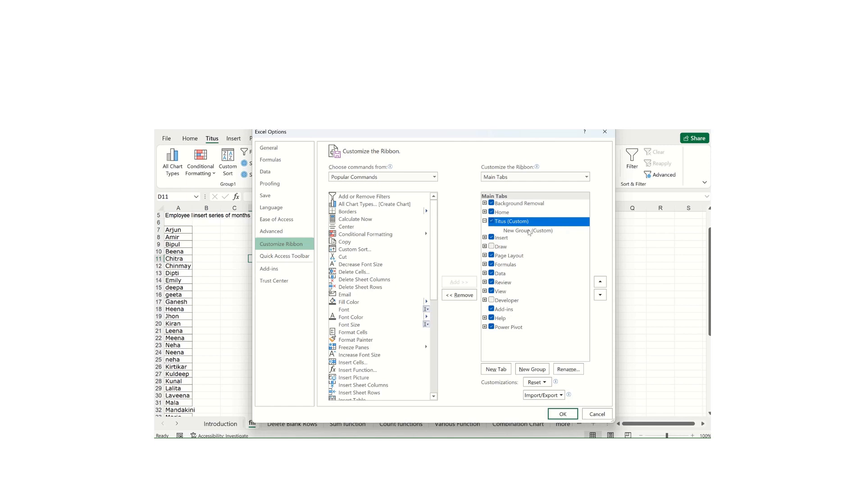
pyautogui.click(529, 231)
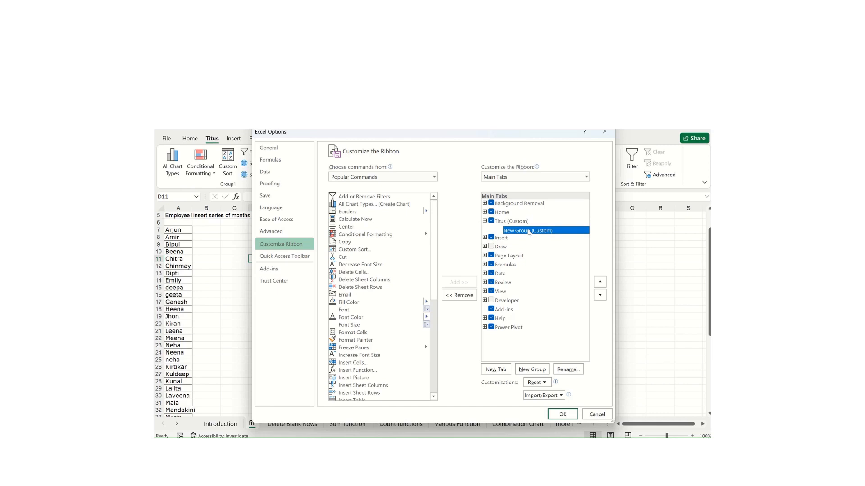
pyautogui.doubleClick(529, 231)
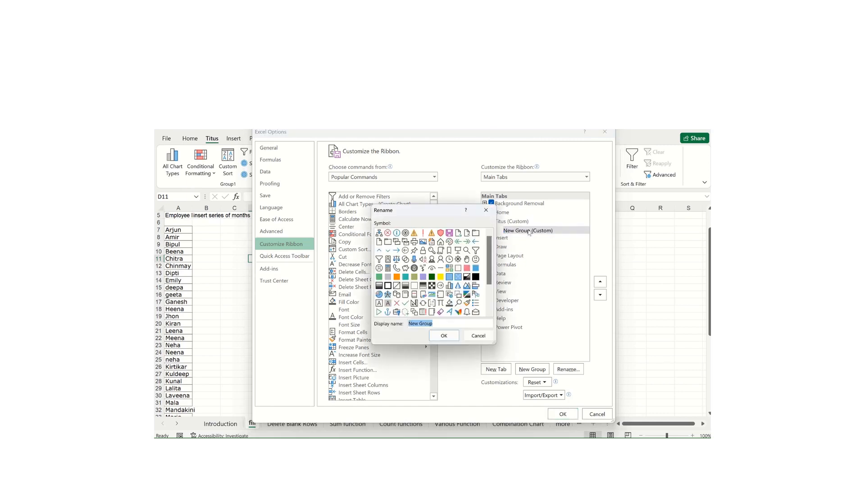
pyautogui.write('Group1')
pyautogui.click(444, 336)
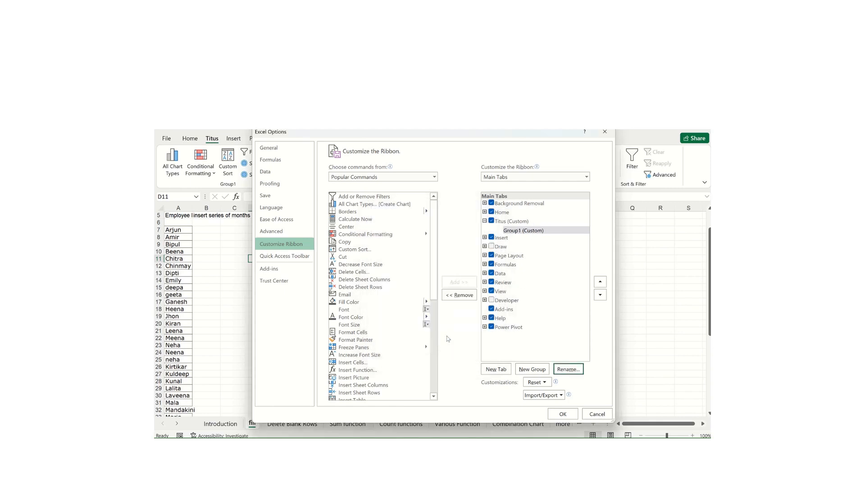
# Add the All Chart Types command from the popular commands to Group1 of the custom tab.
pyautogui.click(520, 231)
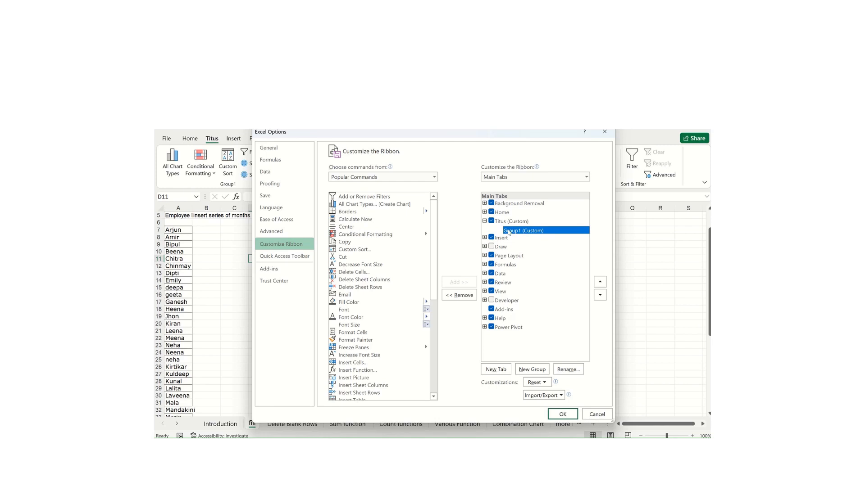
pyautogui.click(373, 206)
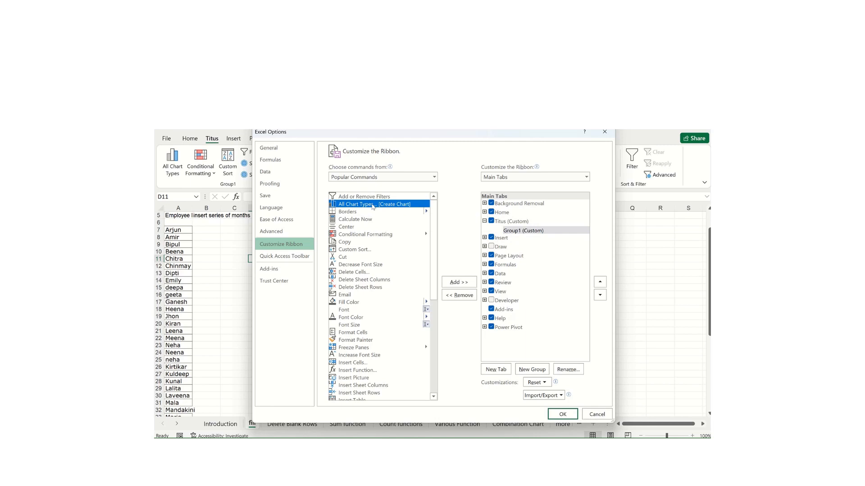
pyautogui.click(459, 283)
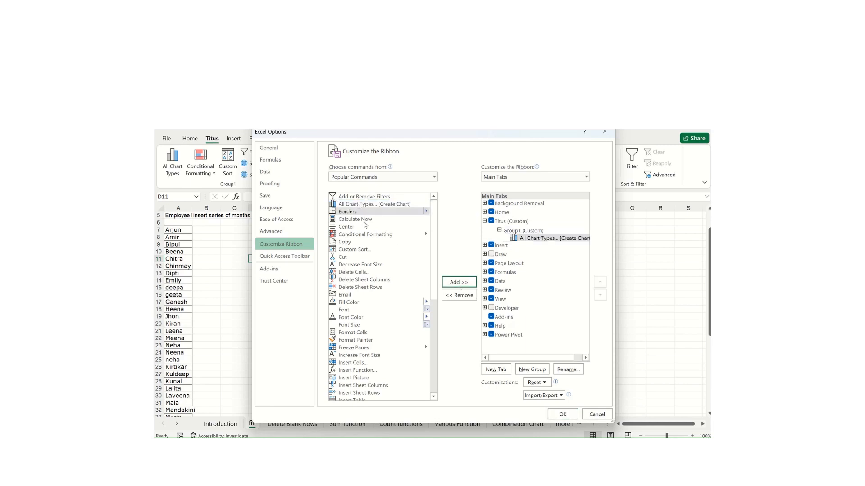
# Add the Borders and Conditional Formatting commands from the popular commands to Group1 of the custom tab.
pyautogui.click(457, 286)
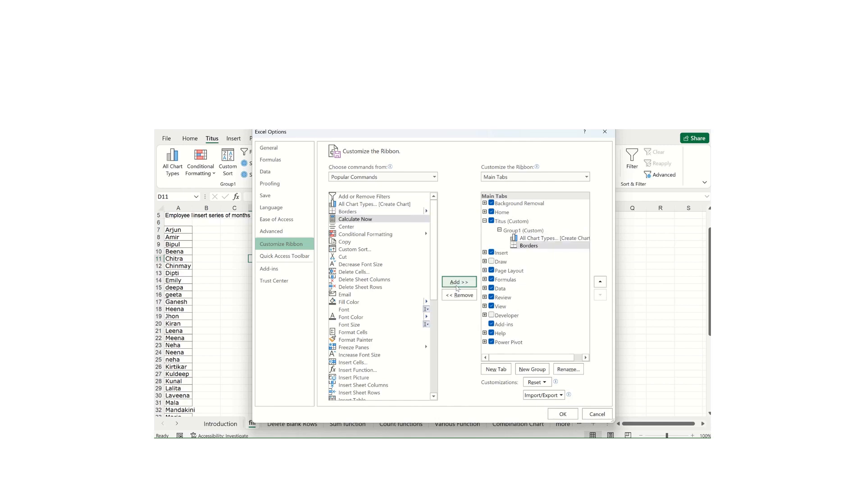
pyautogui.click(380, 235)
pyautogui.click(457, 286)
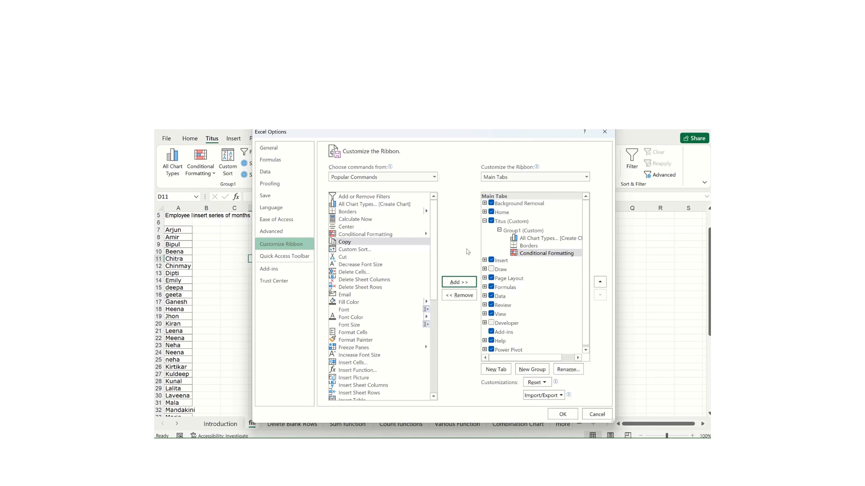
# Add the Scenario and Scenario Manager commands from the full list of all commands to Group1 of the custom tab.
pyautogui.click(435, 177)
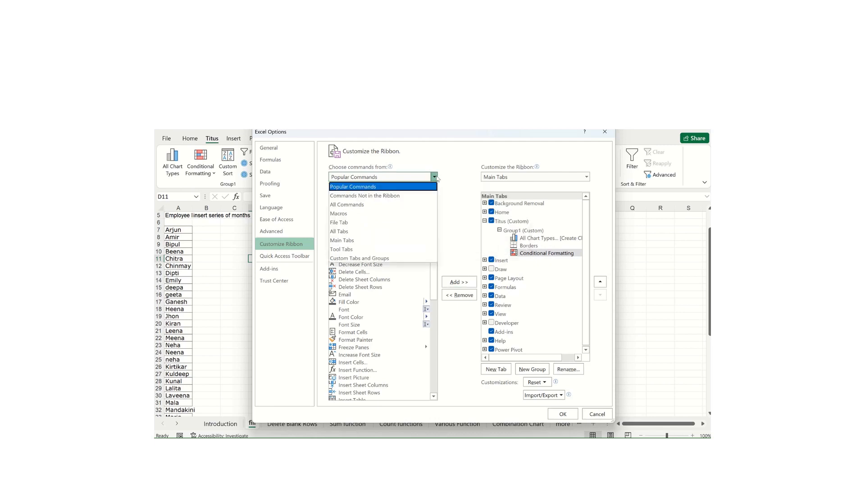
pyautogui.click(358, 207)
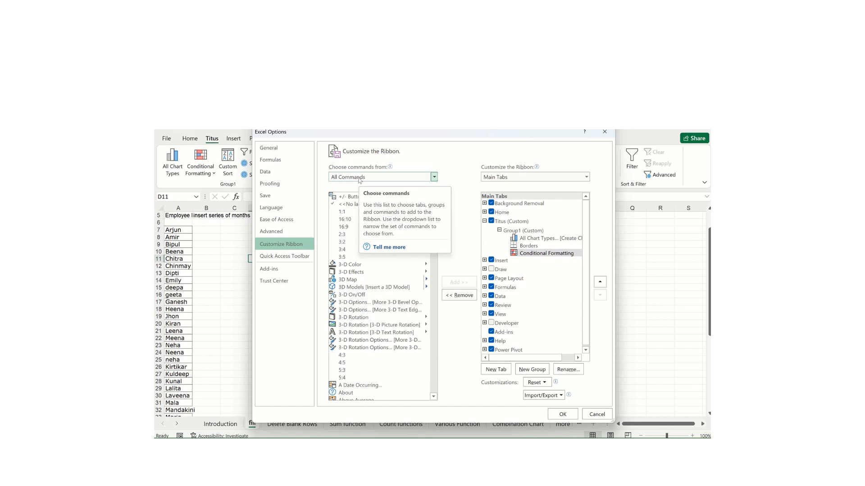
pyautogui.click(359, 178)
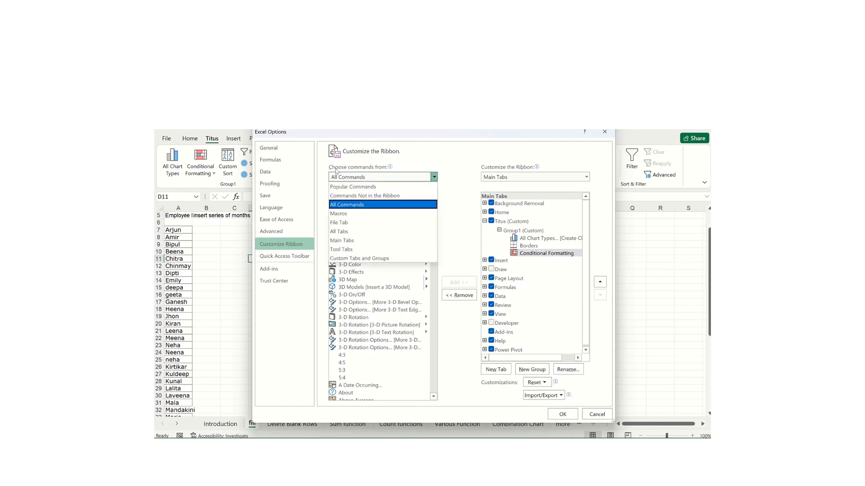
pyautogui.click(374, 205)
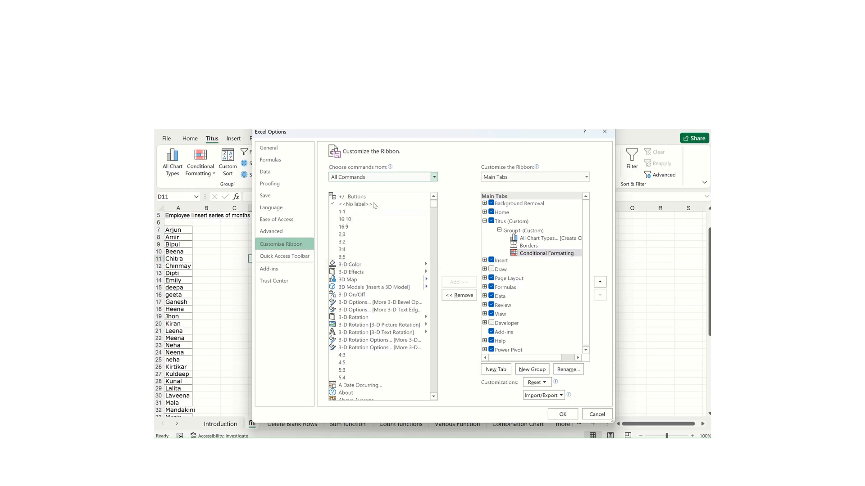
pyautogui.click(382, 320)
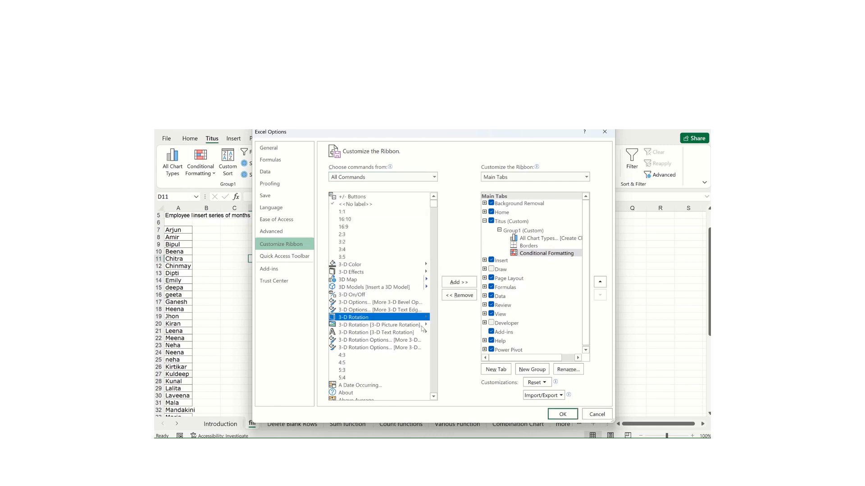
pyautogui.press('s')
pyautogui.press('s')
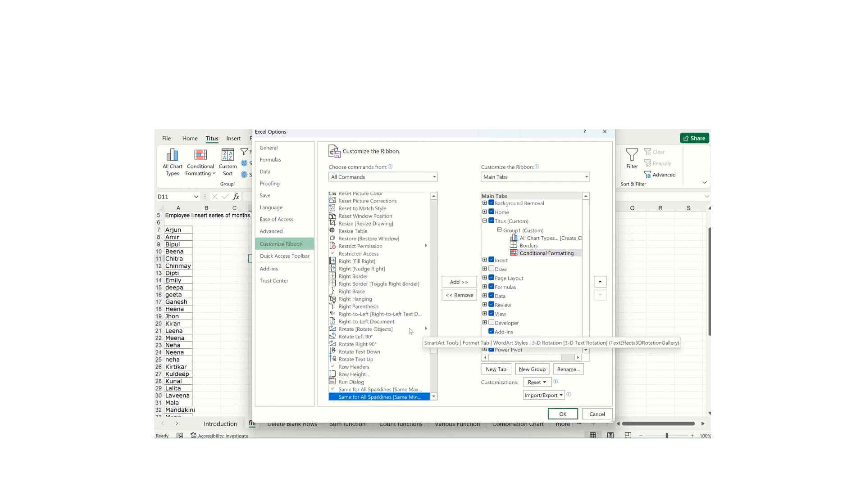
pyautogui.press('s')
pyautogui.press('s')
pyautogui.press('s')
pyautogui.press('s')
pyautogui.press('s')
pyautogui.press('s')
pyautogui.press('s')
pyautogui.press('s')
pyautogui.press('s')
pyautogui.press('s')
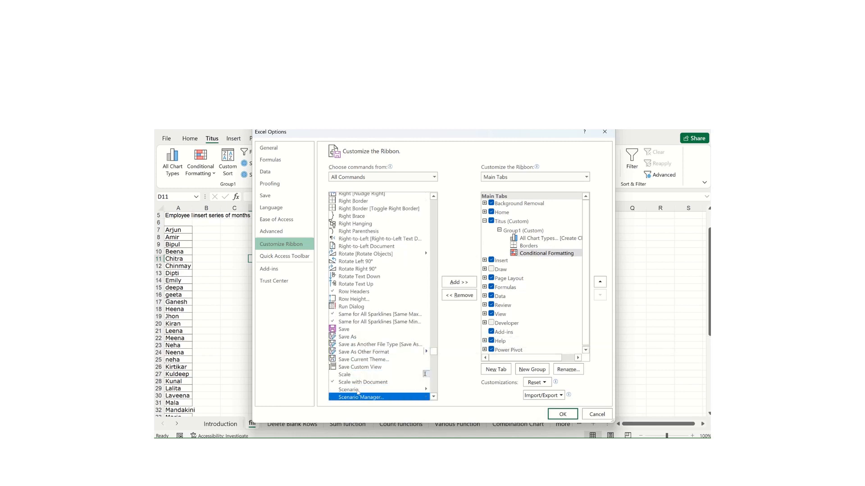
pyautogui.click(358, 390)
pyautogui.click(455, 284)
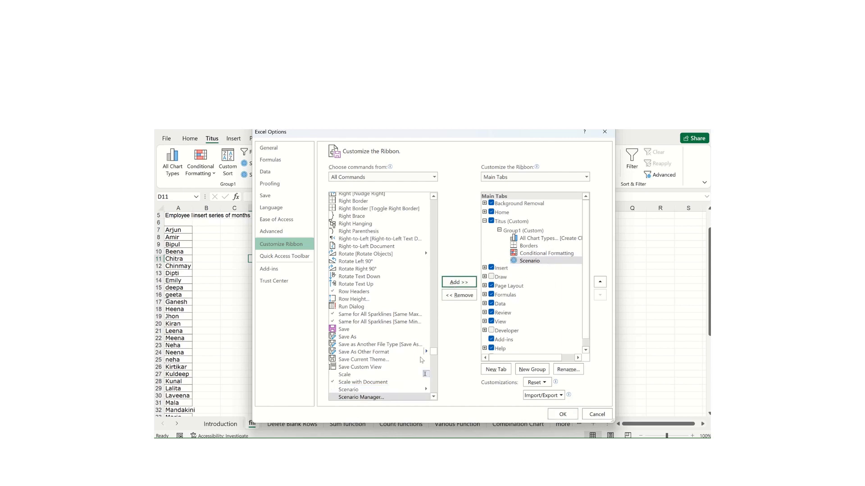
pyautogui.click(463, 281)
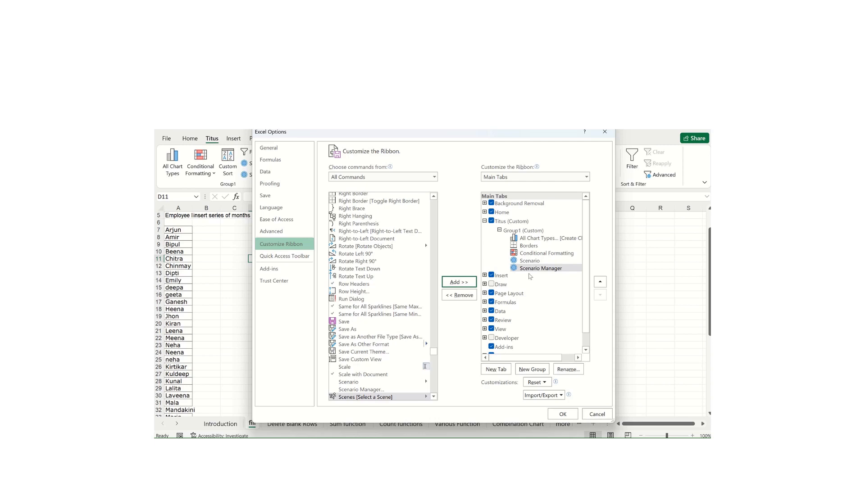
pyautogui.click(368, 292)
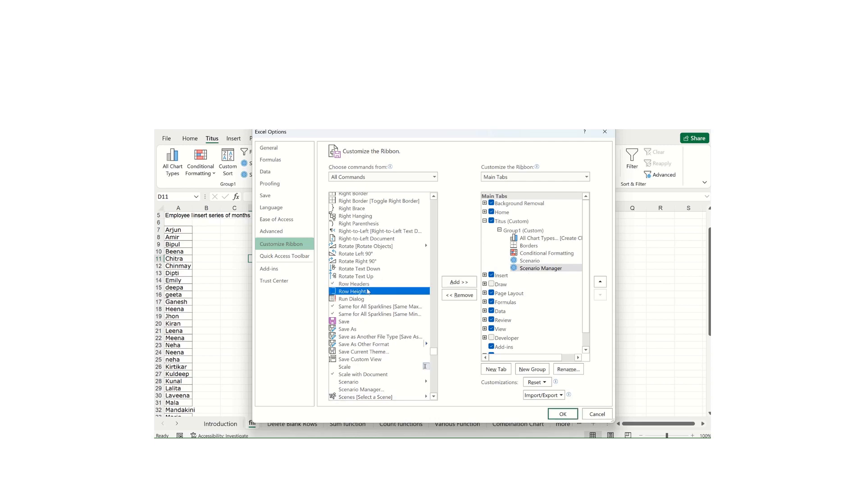
pyautogui.press('Down')
pyautogui.press('Down')
pyautogui.press('Down')
pyautogui.press('Down')
pyautogui.press('Down')
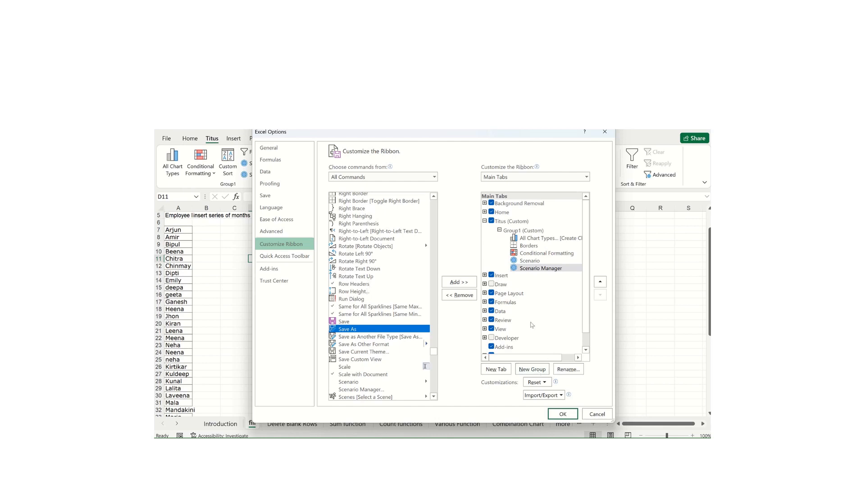
pyautogui.click(529, 270)
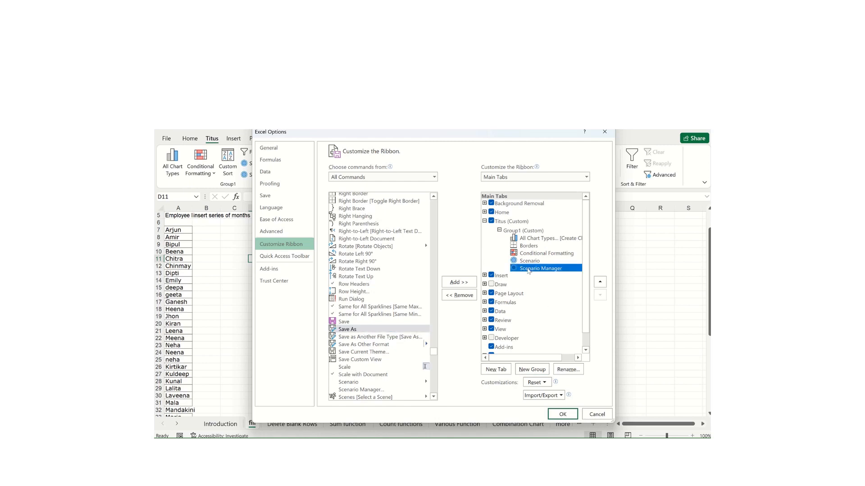
pyautogui.click(434, 198)
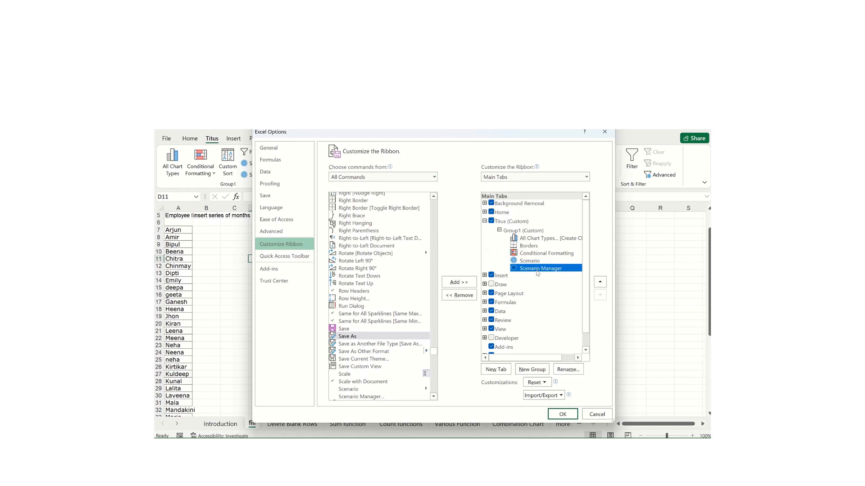
# Source commands from All Tabs and add the Insert tab's whole Illustrations group to the custom tab.
pyautogui.click(434, 178)
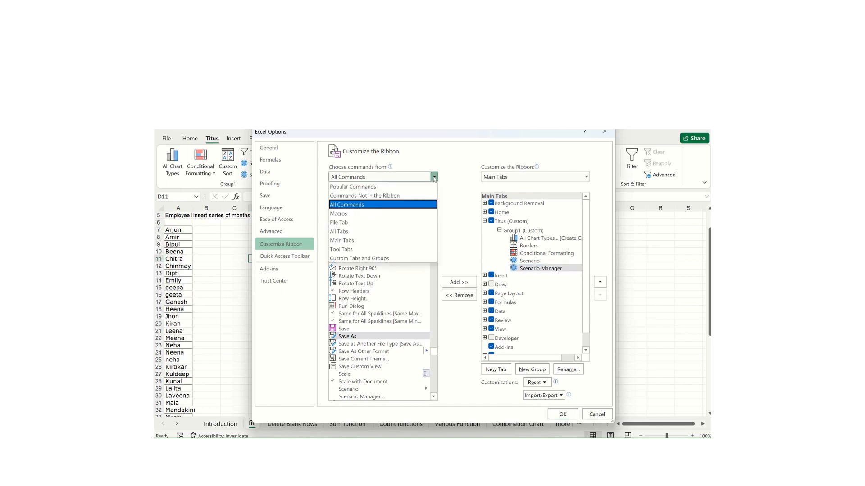
pyautogui.click(397, 232)
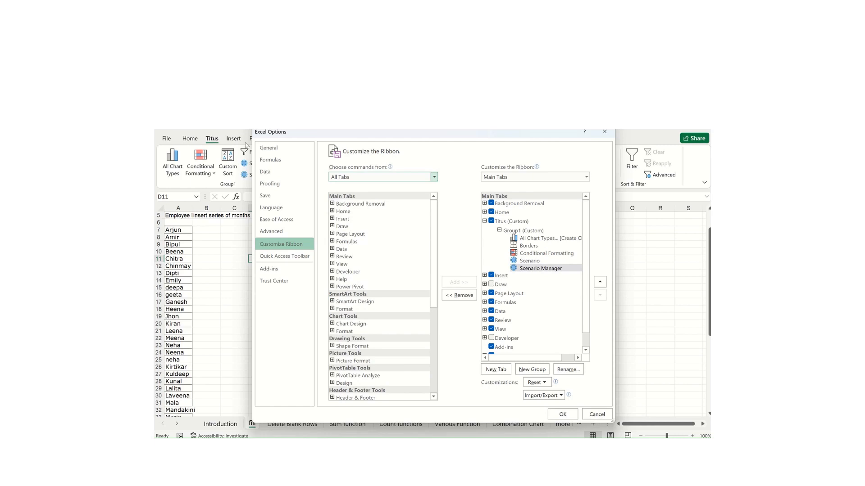
pyautogui.click(332, 211)
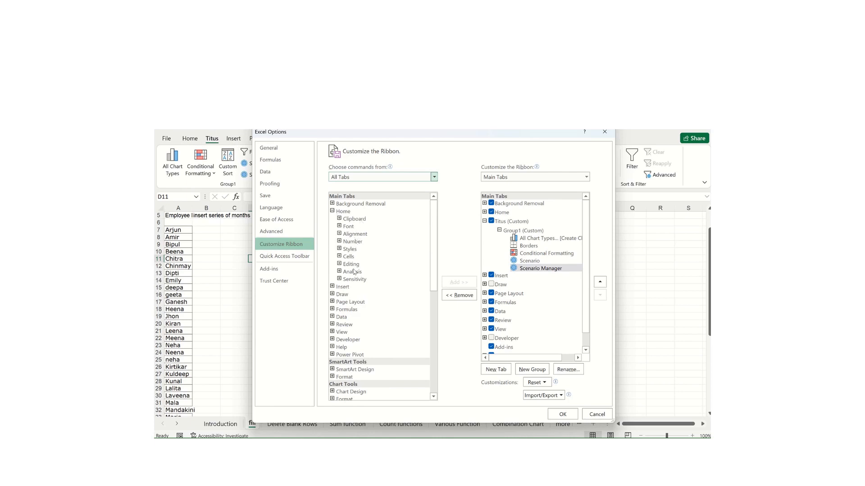
pyautogui.click(340, 226)
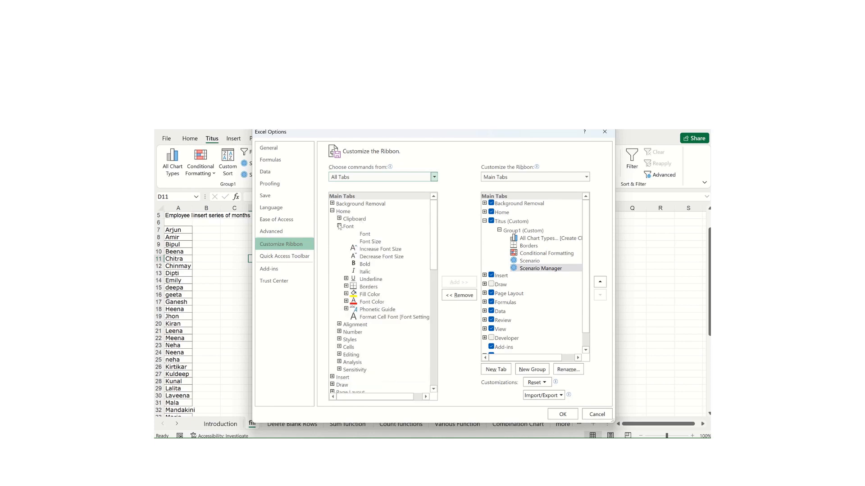
pyautogui.click(340, 227)
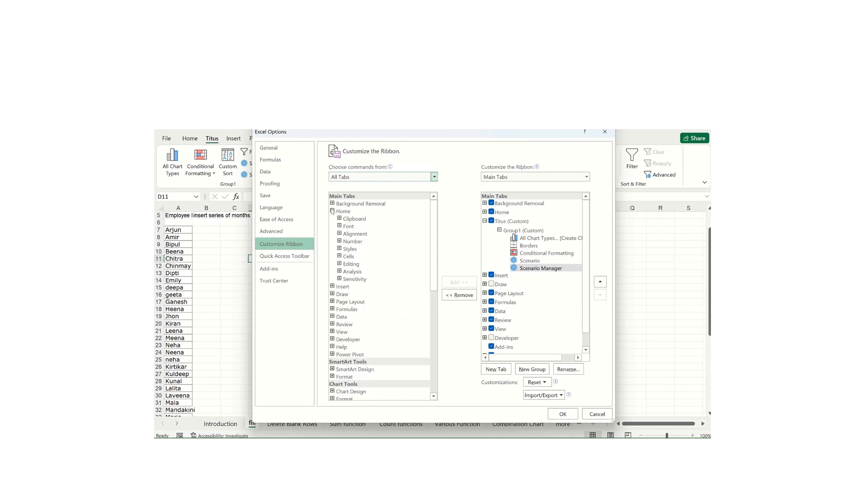
pyautogui.click(332, 212)
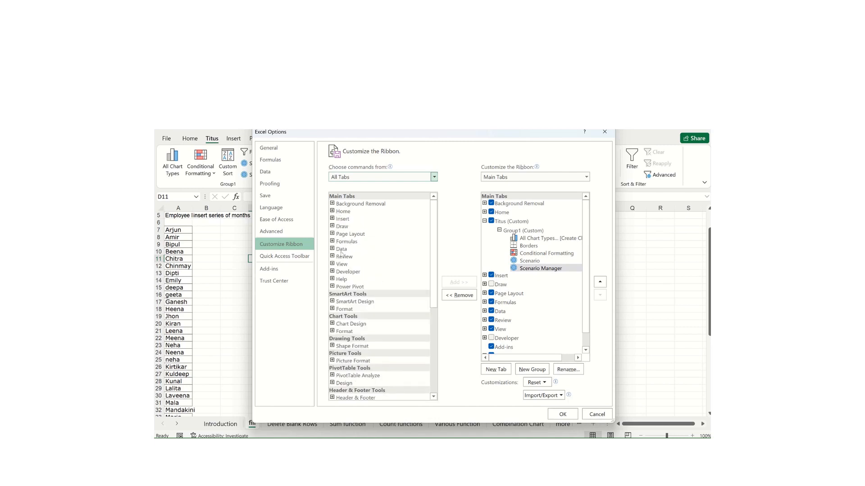
pyautogui.click(332, 219)
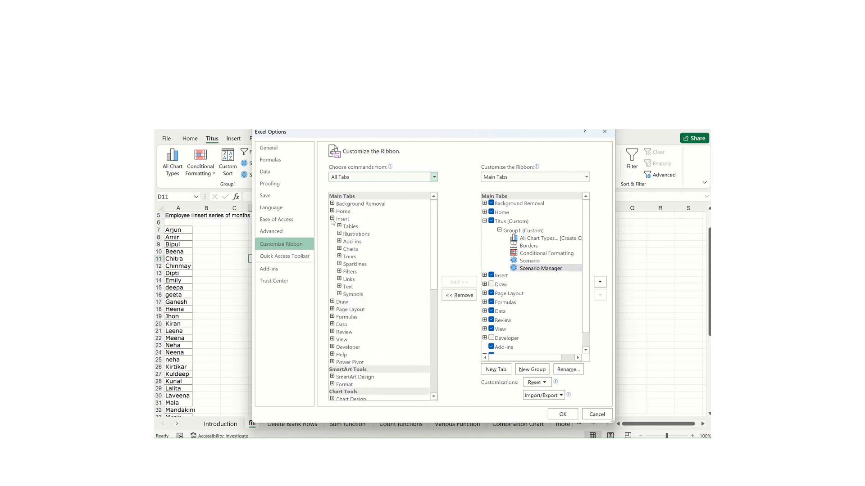
pyautogui.click(354, 235)
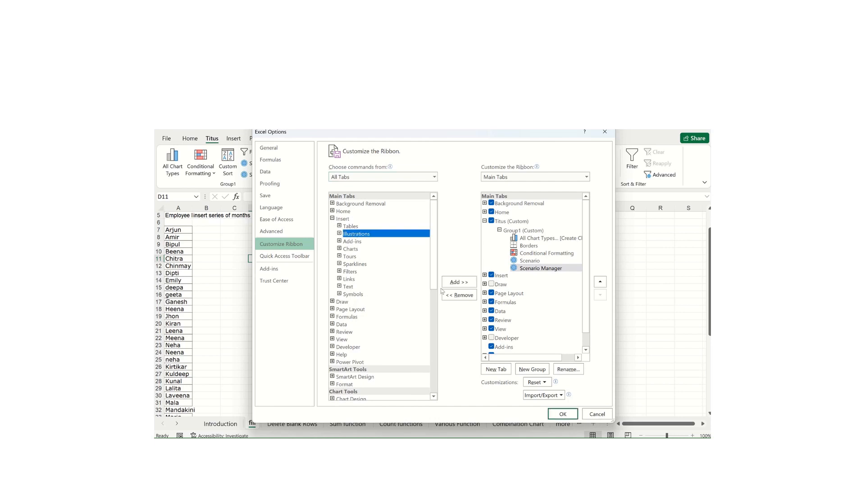
pyautogui.click(457, 284)
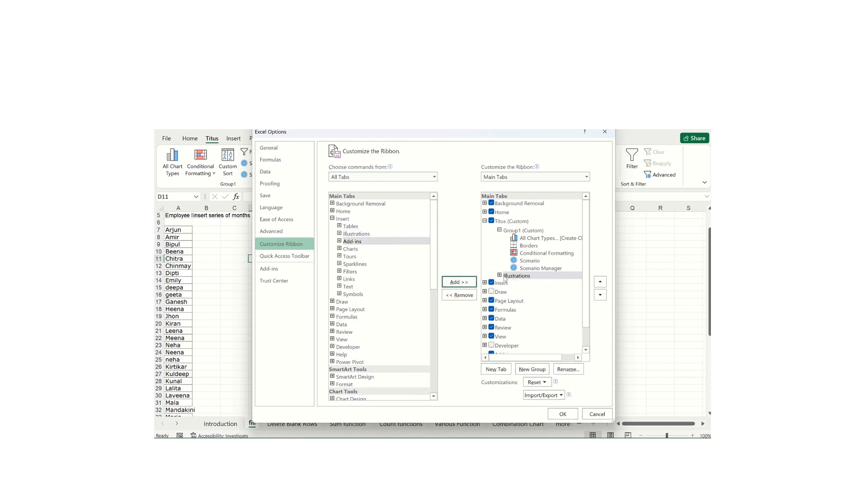
pyautogui.click(499, 275)
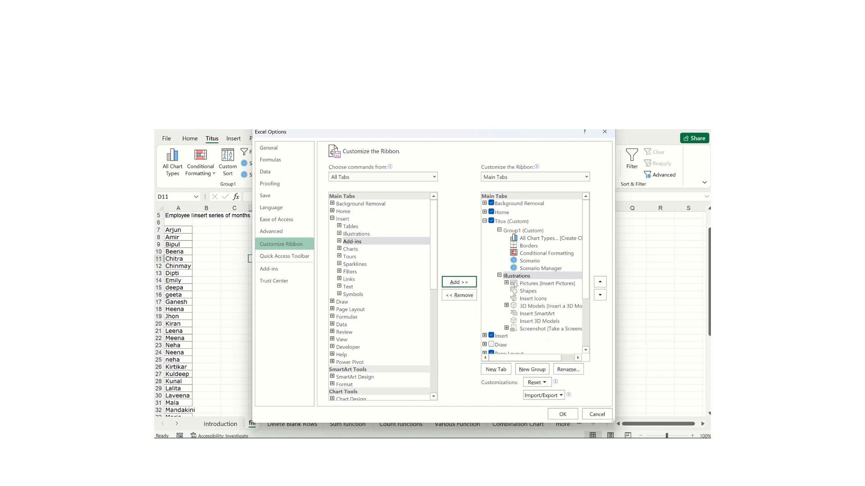
pyautogui.click(499, 276)
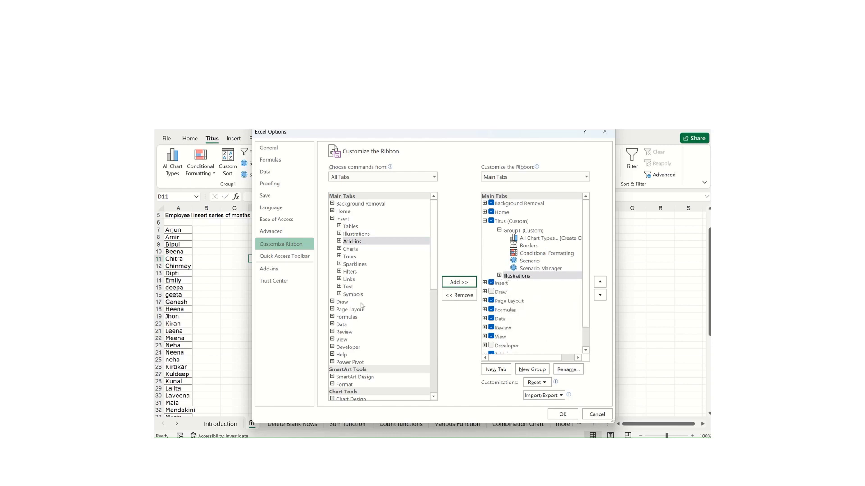
# Add the Data tab's Sort & Filter and Data Tools groups to the custom tab.
pyautogui.click(332, 324)
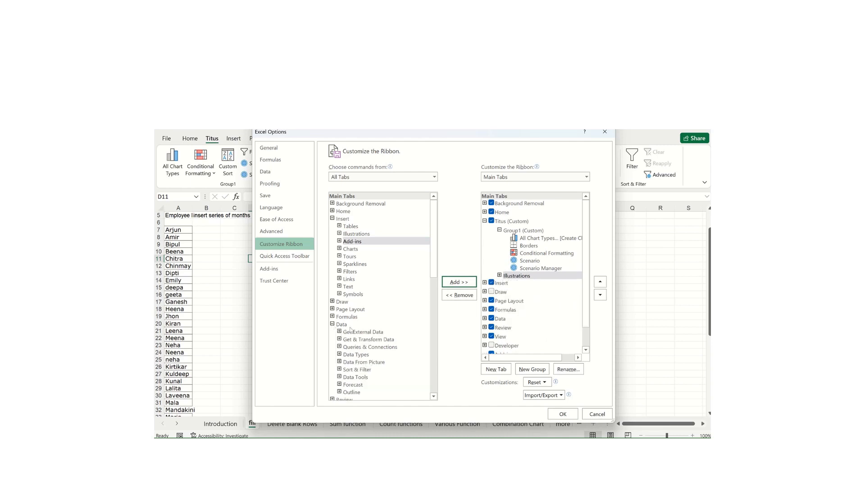
pyautogui.click(359, 371)
pyautogui.click(460, 284)
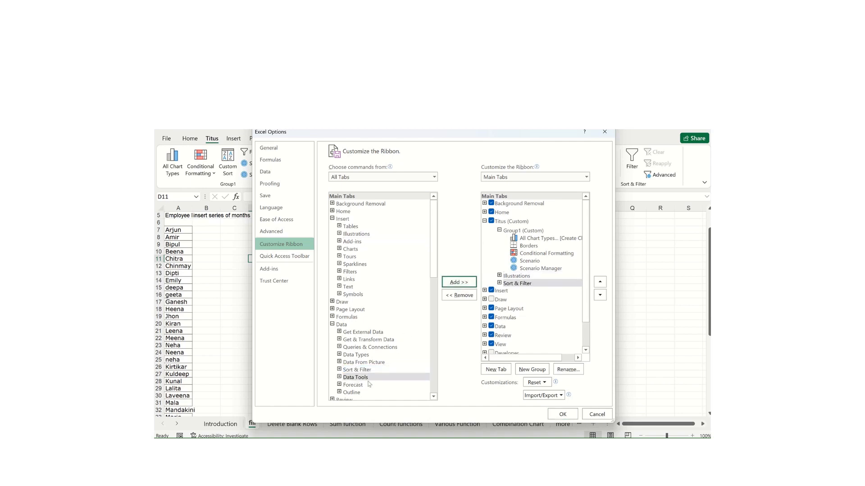
pyautogui.click(456, 284)
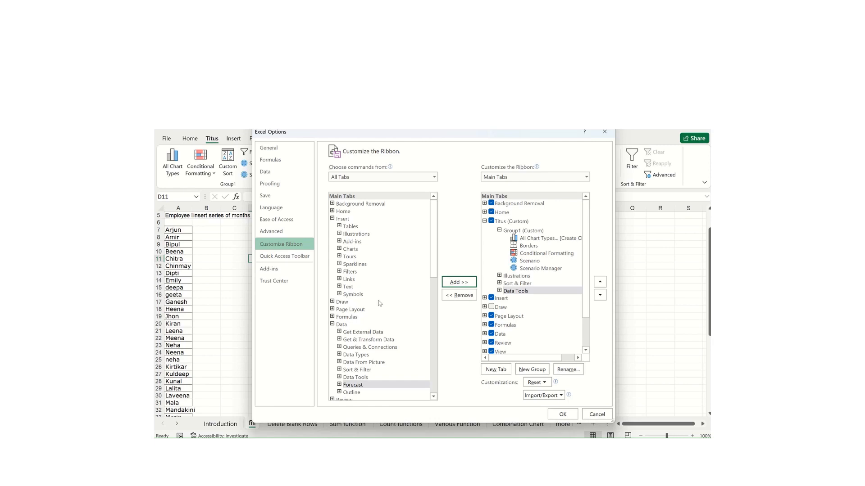
# Apply the ribbon customization and show the custom tab's commands above the worksheet.
pyautogui.click(558, 418)
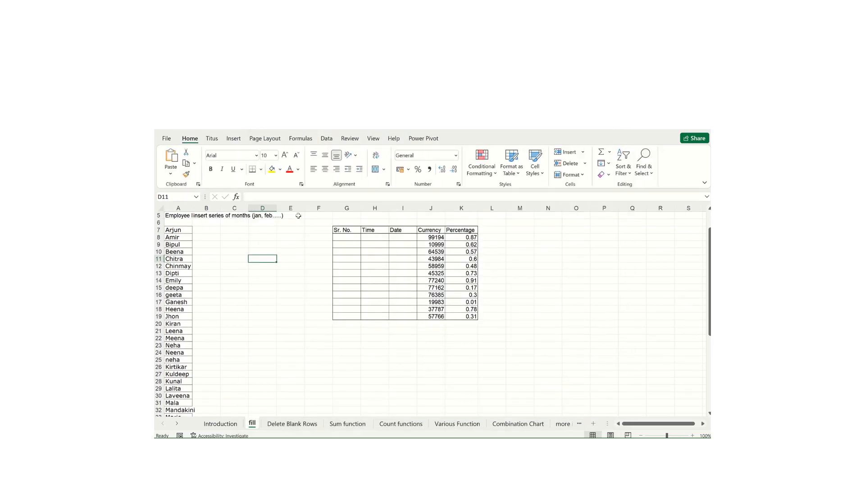
pyautogui.click(213, 143)
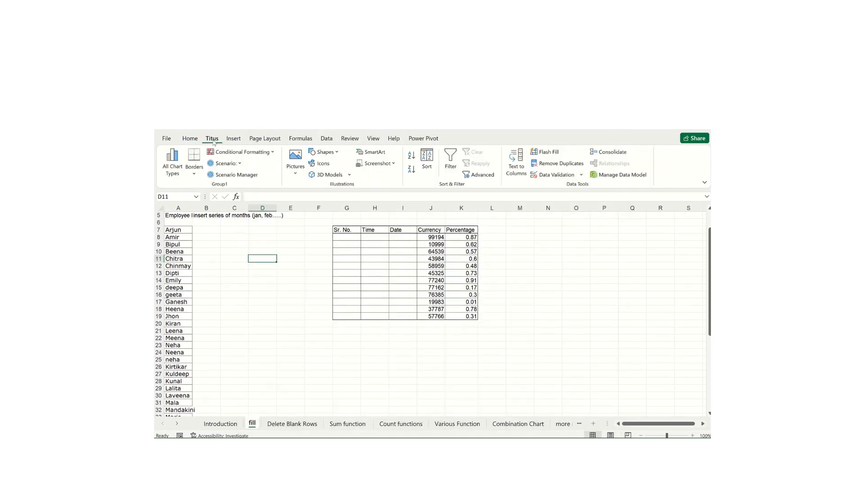
pyautogui.click(408, 288)
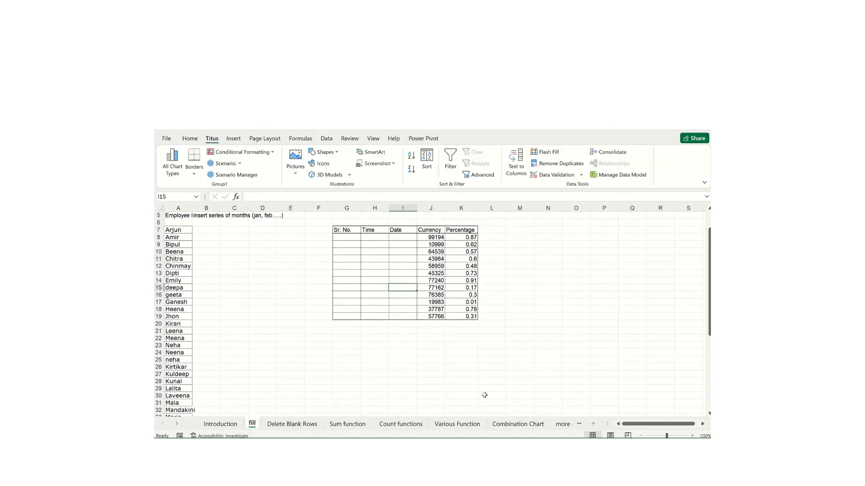
# Switch to the Microsoft Teams meeting and stop sharing the screen.
pyautogui.moveTo(498, 446)
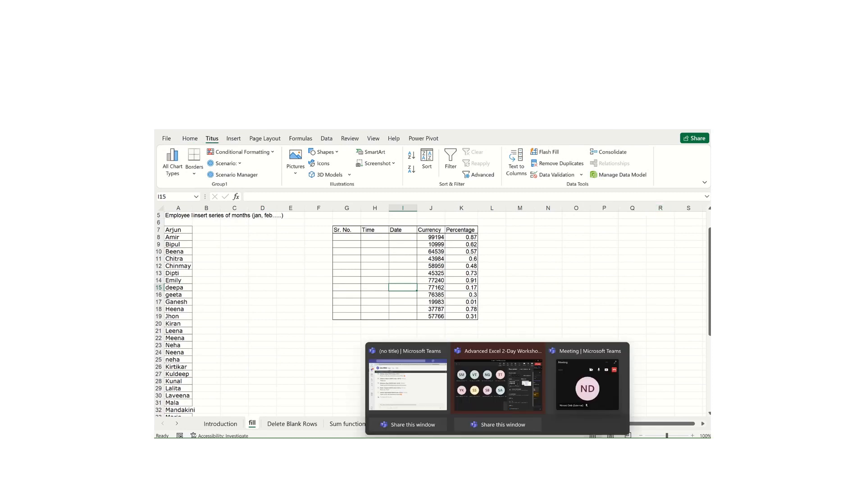
pyautogui.click(585, 384)
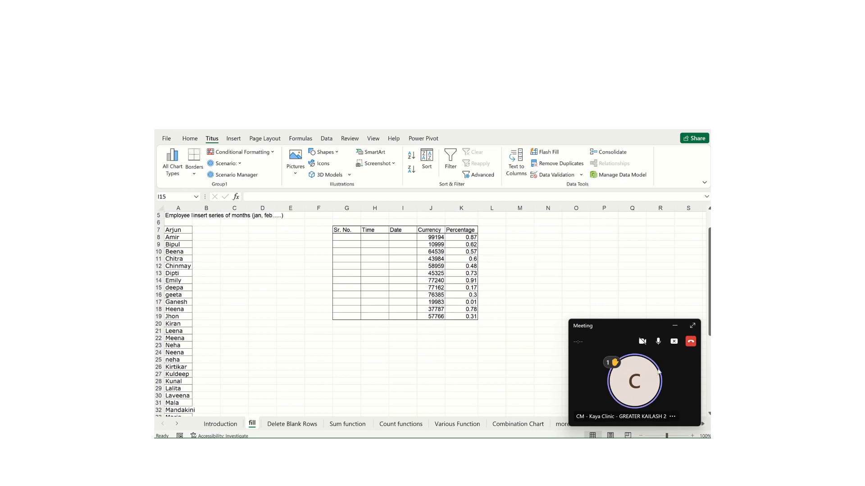
pyautogui.click(673, 347)
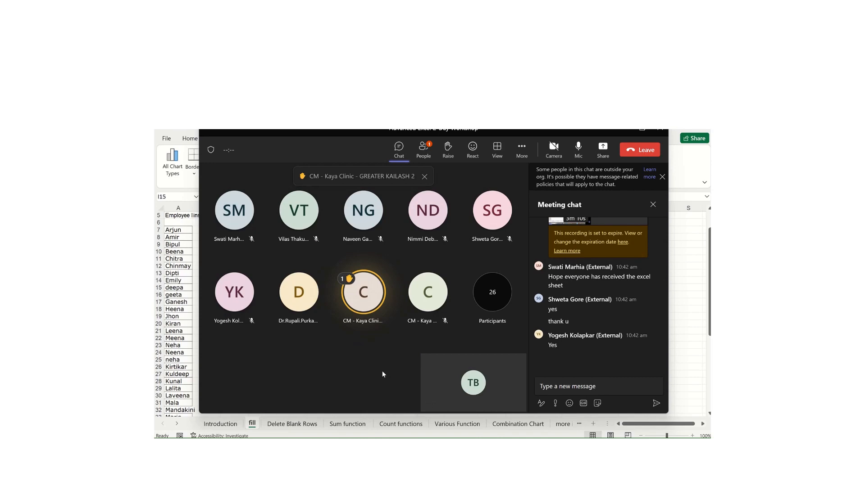
pyautogui.moveTo(403, 131)
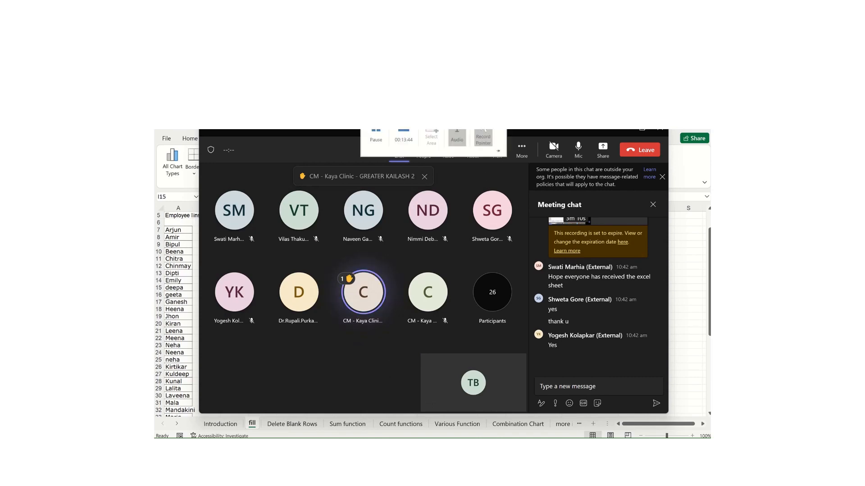